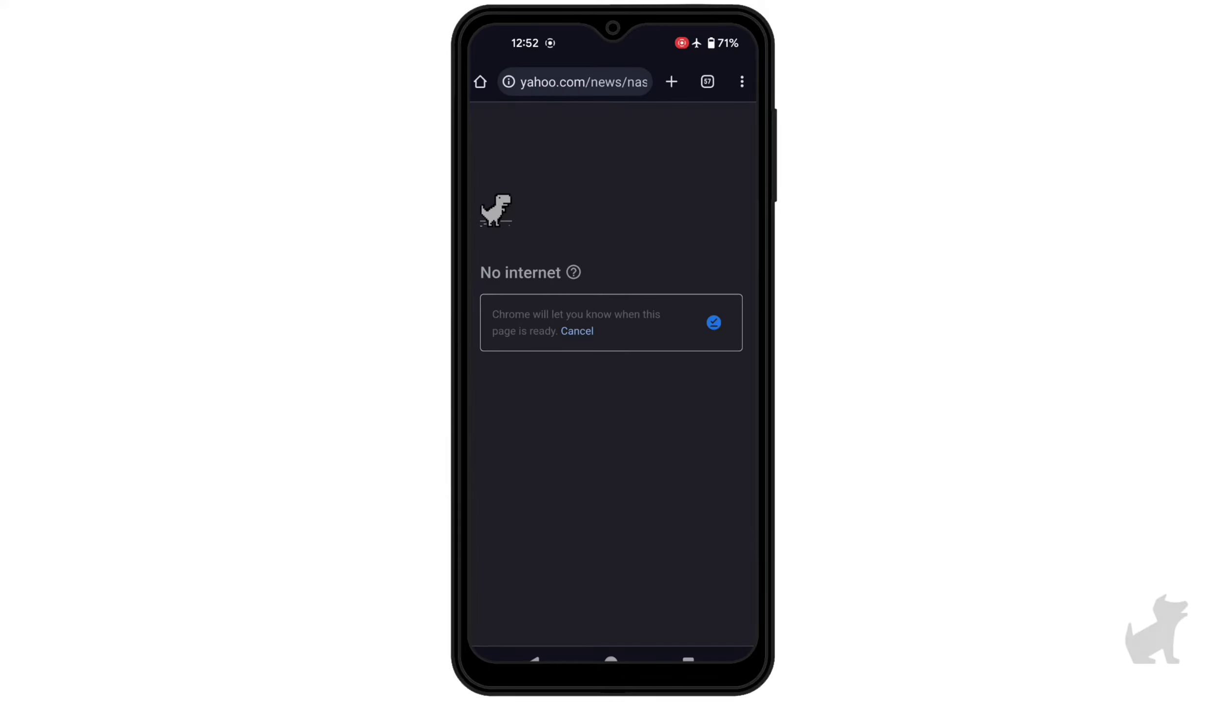
# - Retry the offline Yahoo news page in Chrome, then switch to Instagram from Recents
pyautogui.moveTo(519, 171); pyautogui.dragTo(518, 234)
pyautogui.click(687, 659)
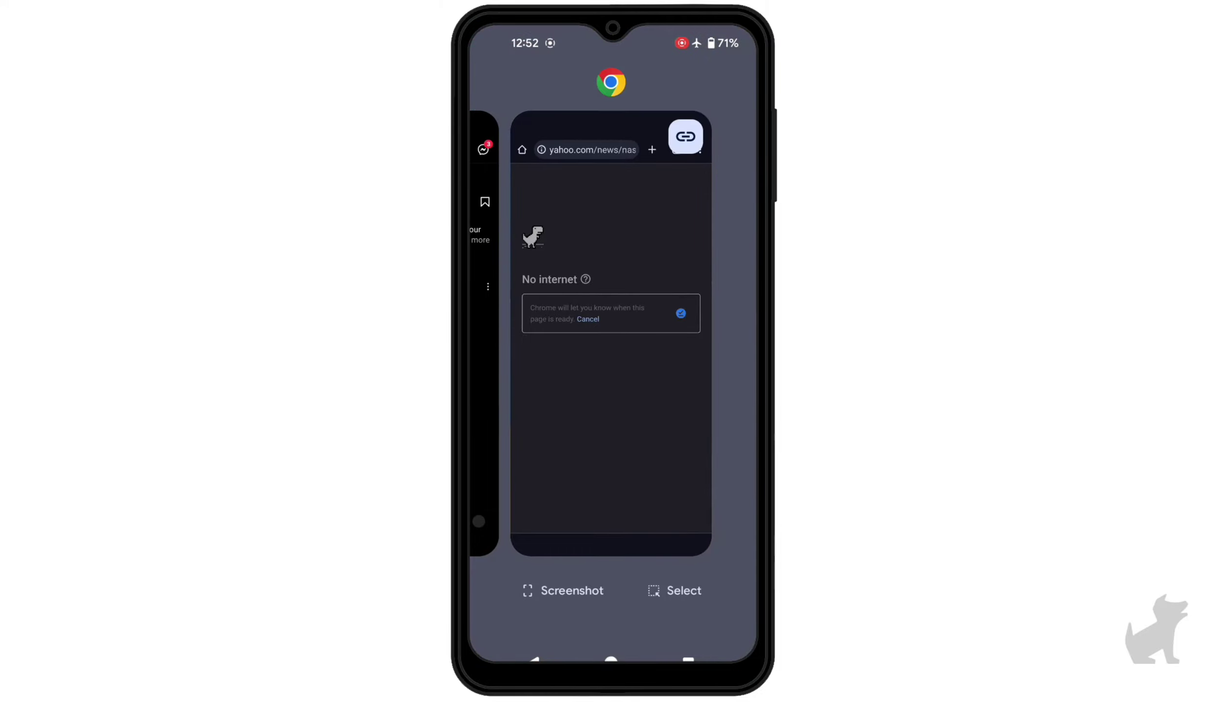
pyautogui.click(480, 312)
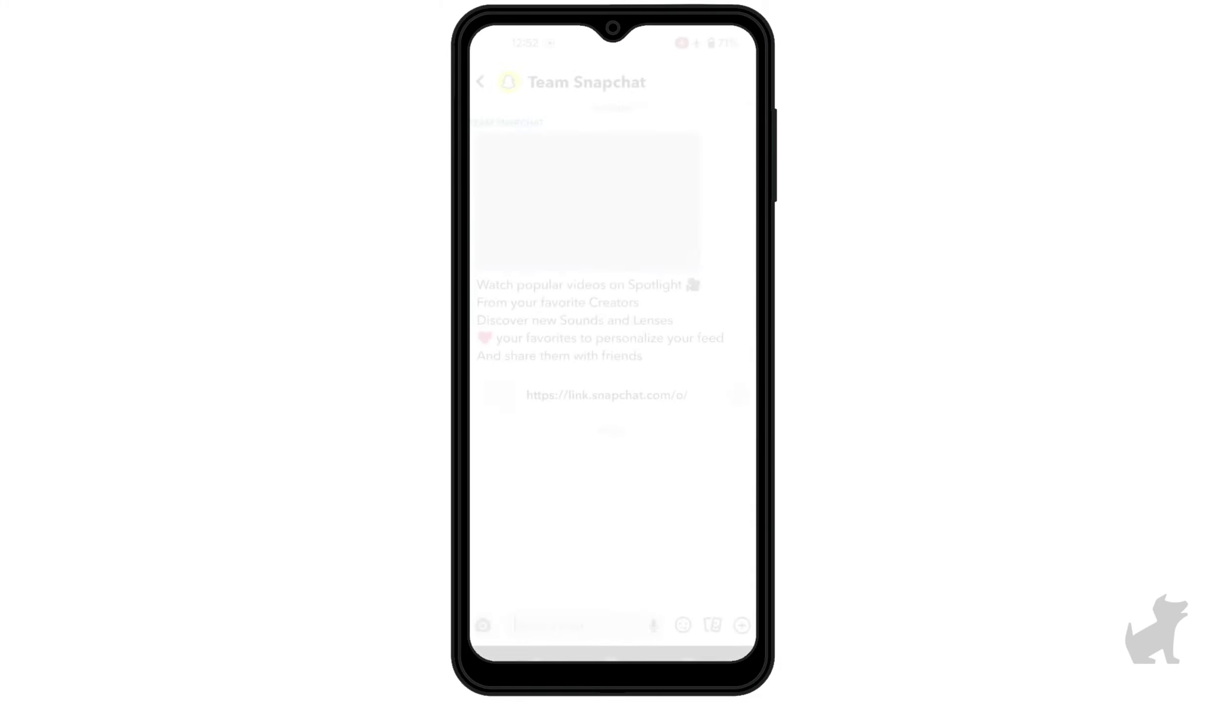
# - Send the chat message 'Hey' in Instagram
pyautogui.click(580, 625)
pyautogui.write('Hey')
pyautogui.press('Return')
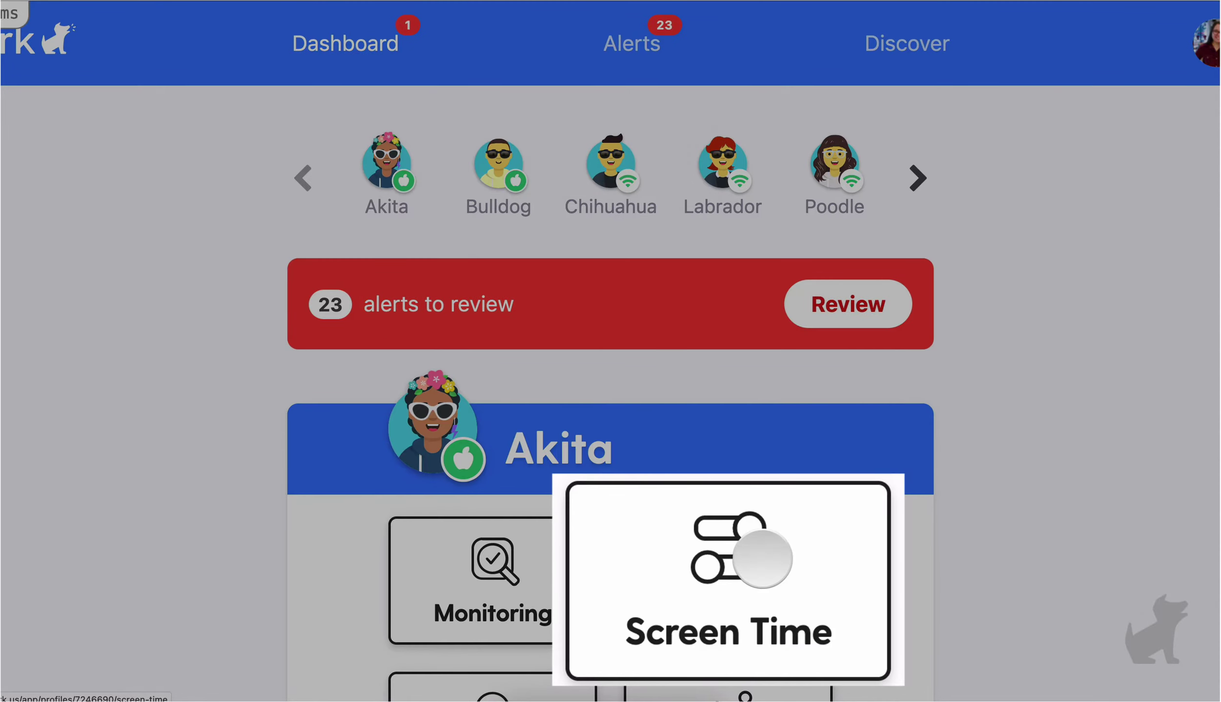
# - Switch Facebook, including Messenger and Messenger Kids, from Blocked to Allowed in Akita's School rules filters
pyautogui.click(750, 565)
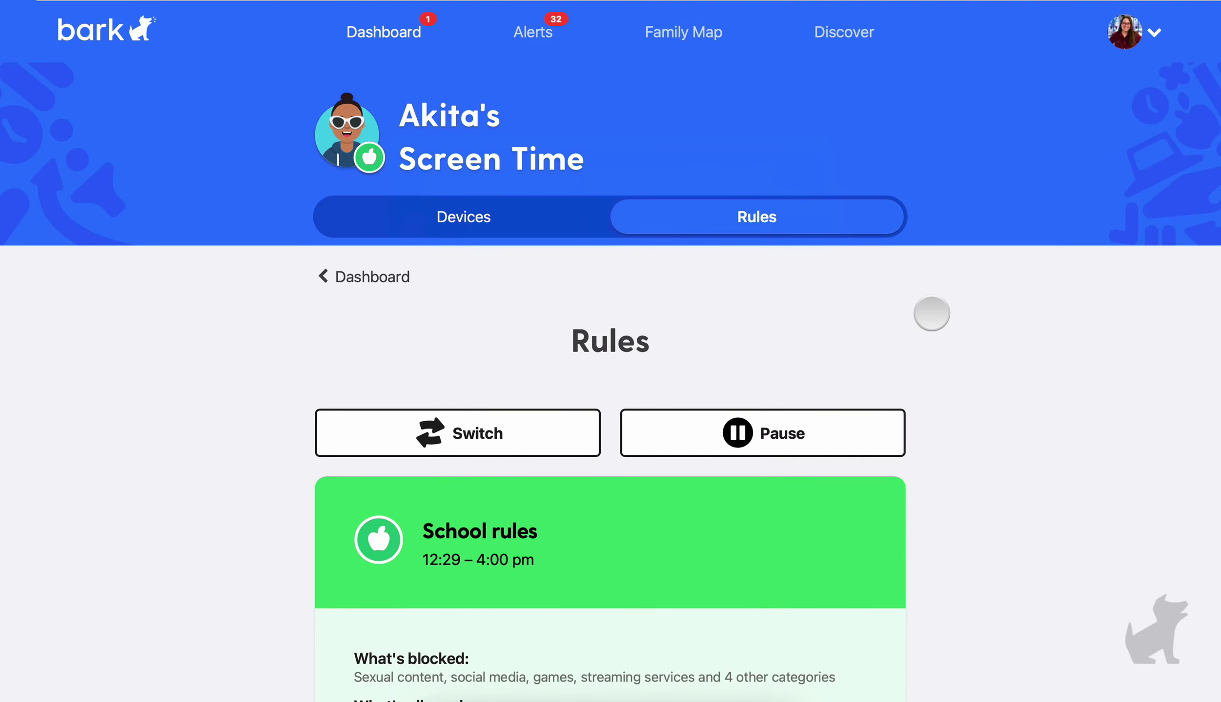
pyautogui.scroll(-10, 931, 314)
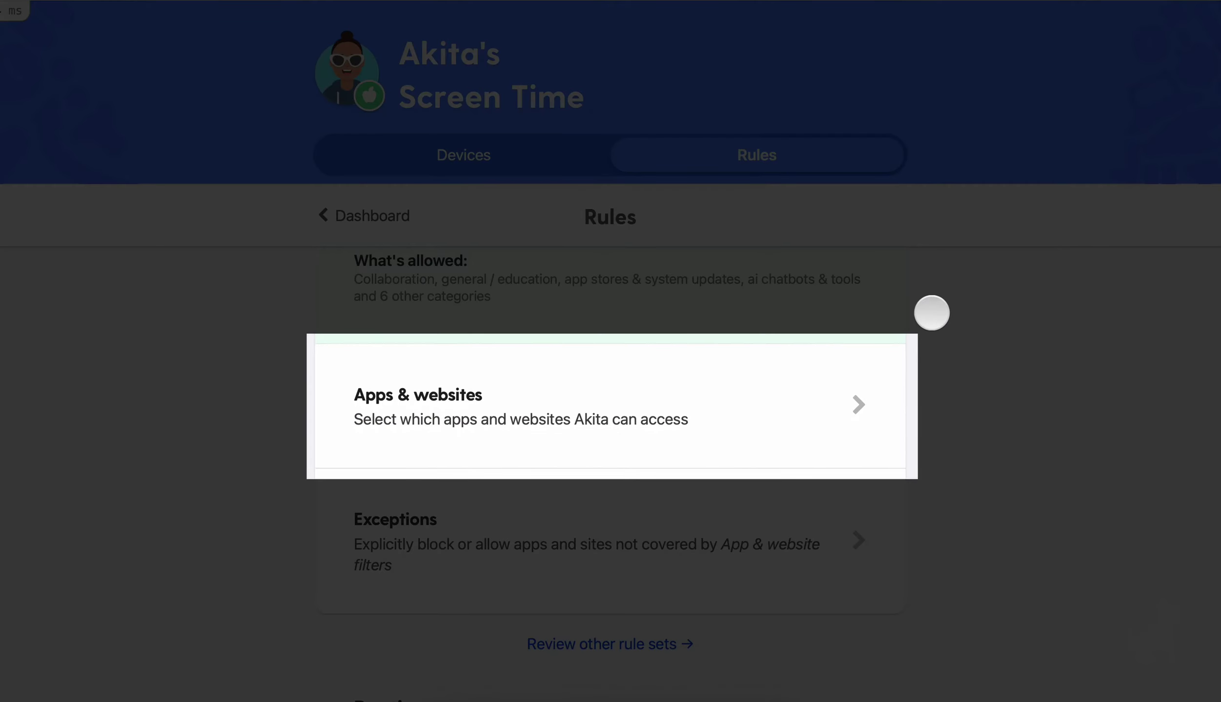
pyautogui.click(829, 371)
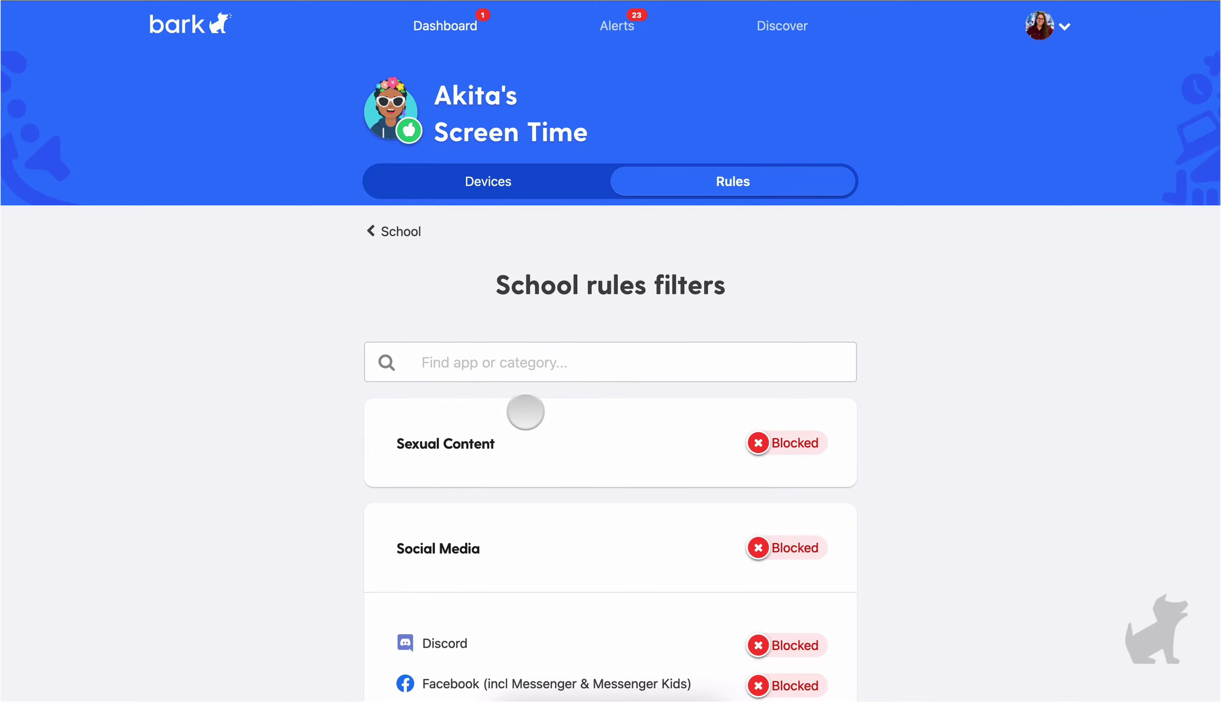
pyautogui.scroll(-3, 525, 412)
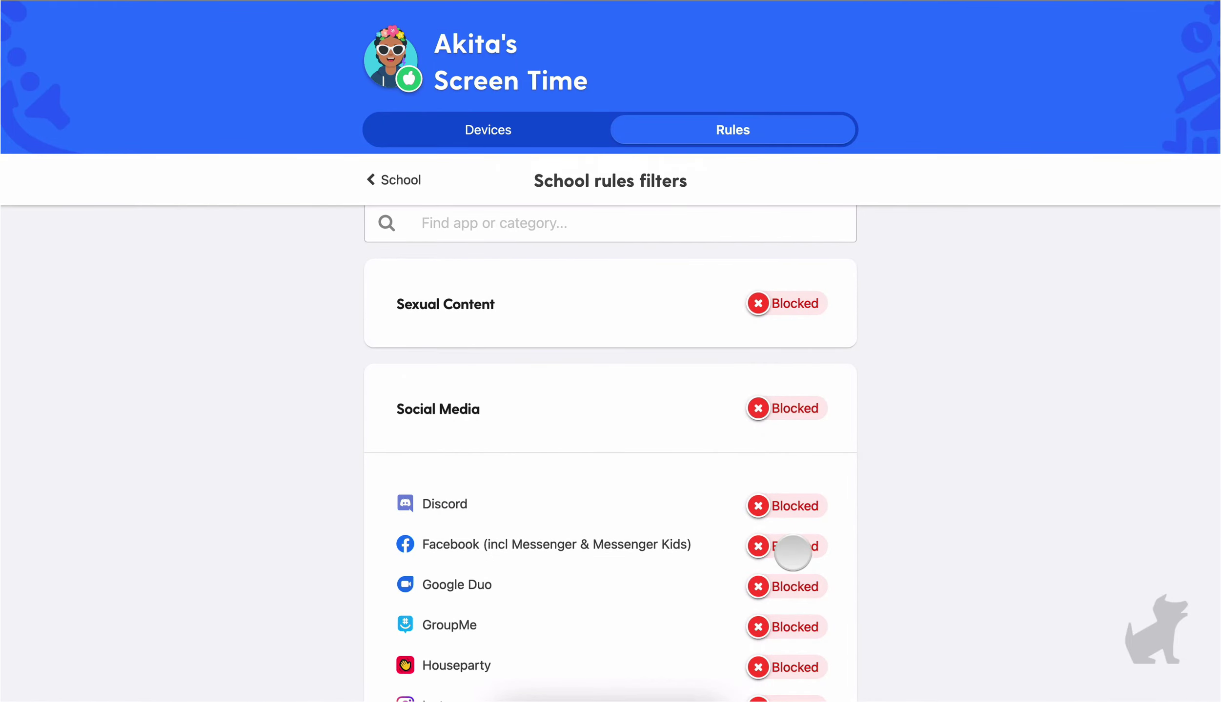
pyautogui.click(792, 553)
pyautogui.scroll(2, 1047, 67)
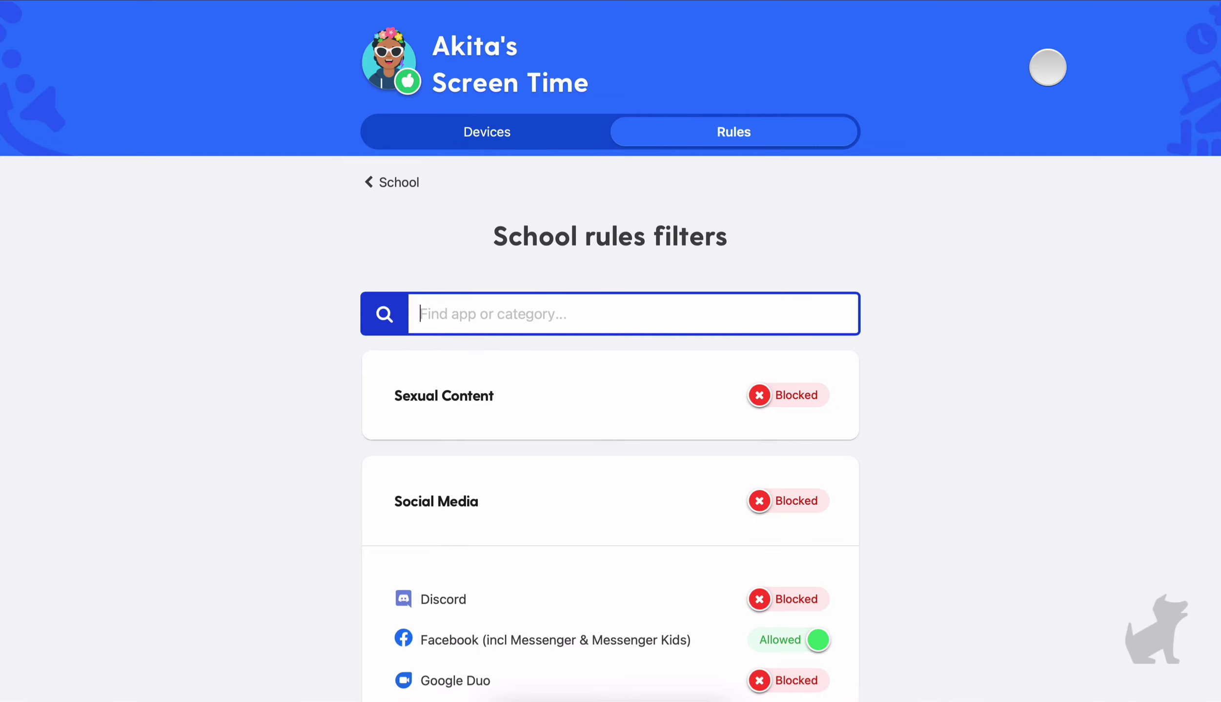
# - Search espn.com to confirm it falls under allowed Sports & Hobbies, then return to School rules
pyautogui.write('espn')
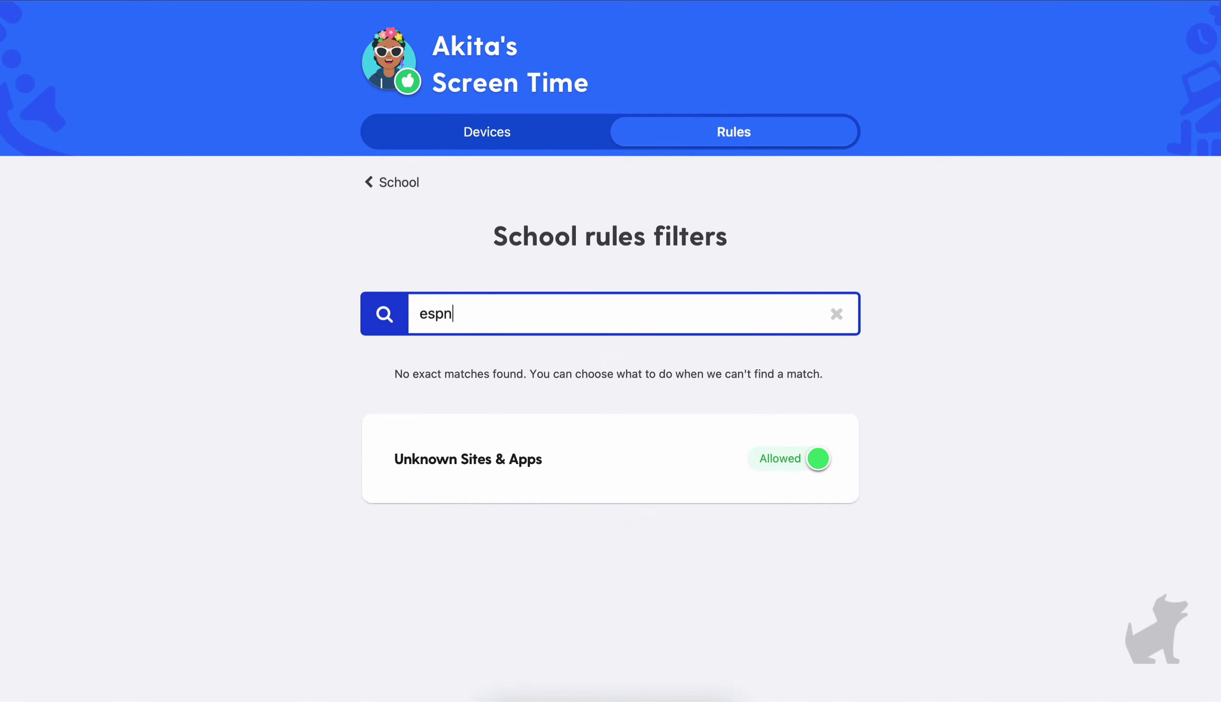
pyautogui.write('.com')
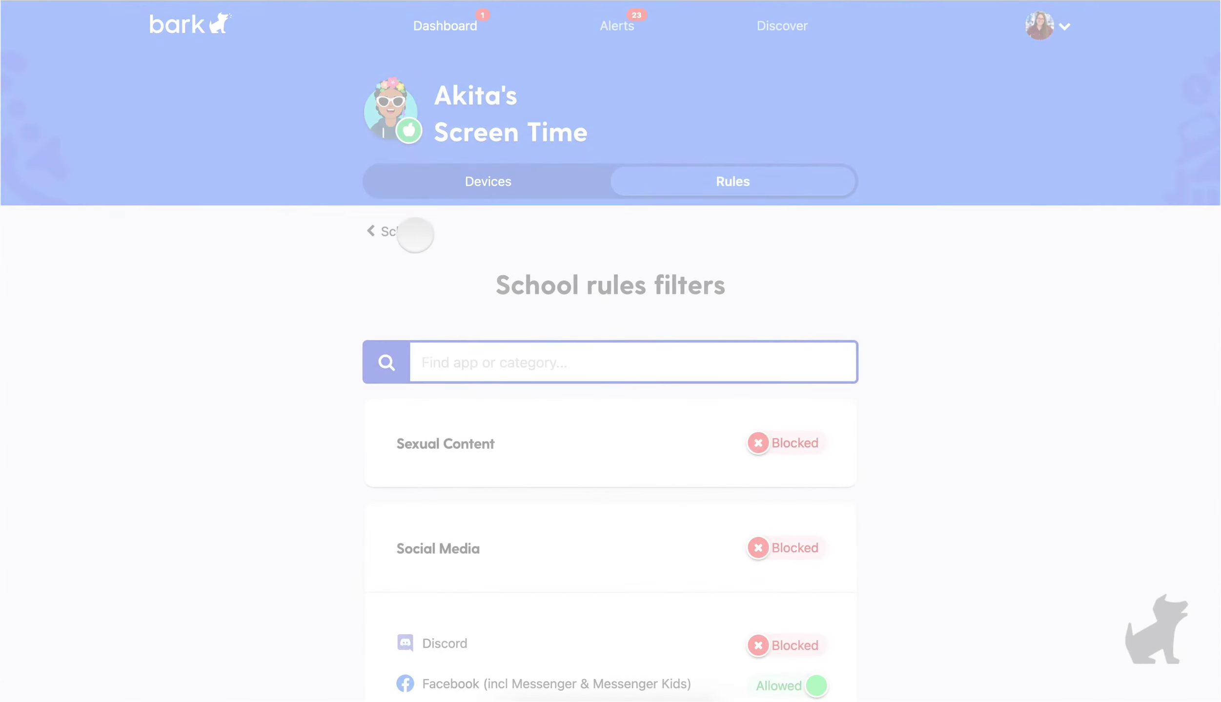
pyautogui.click(391, 182)
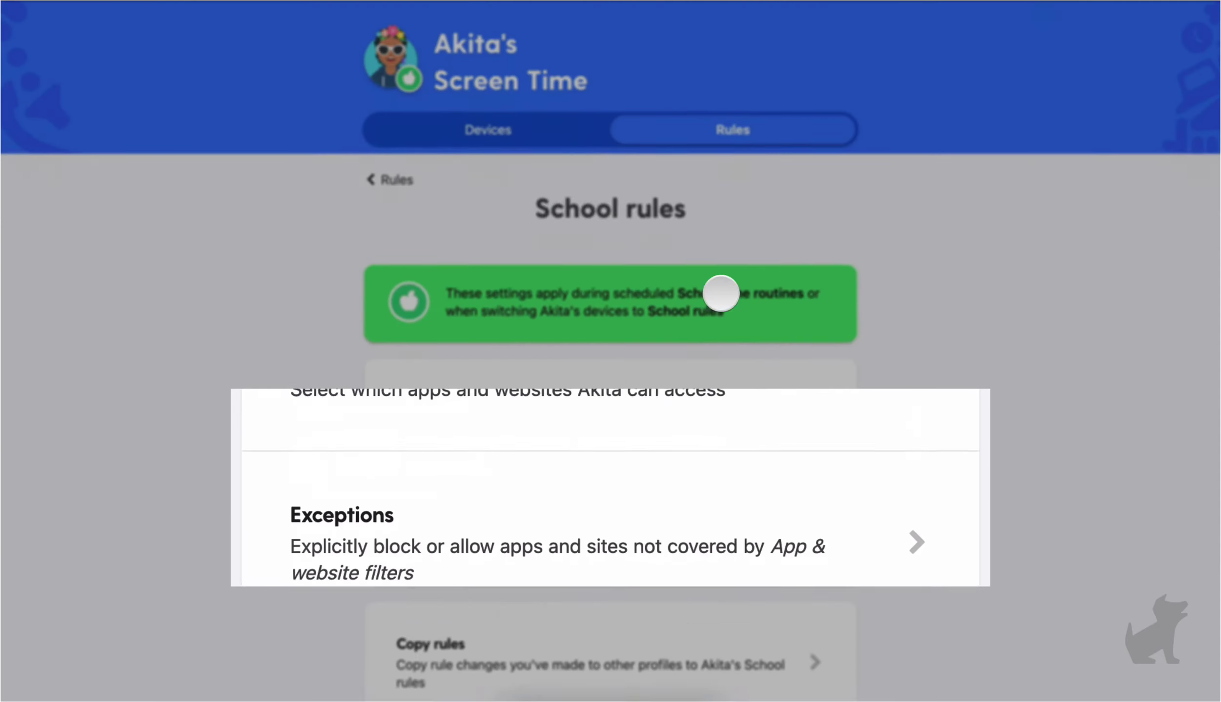
pyautogui.scroll(-2, 721, 293)
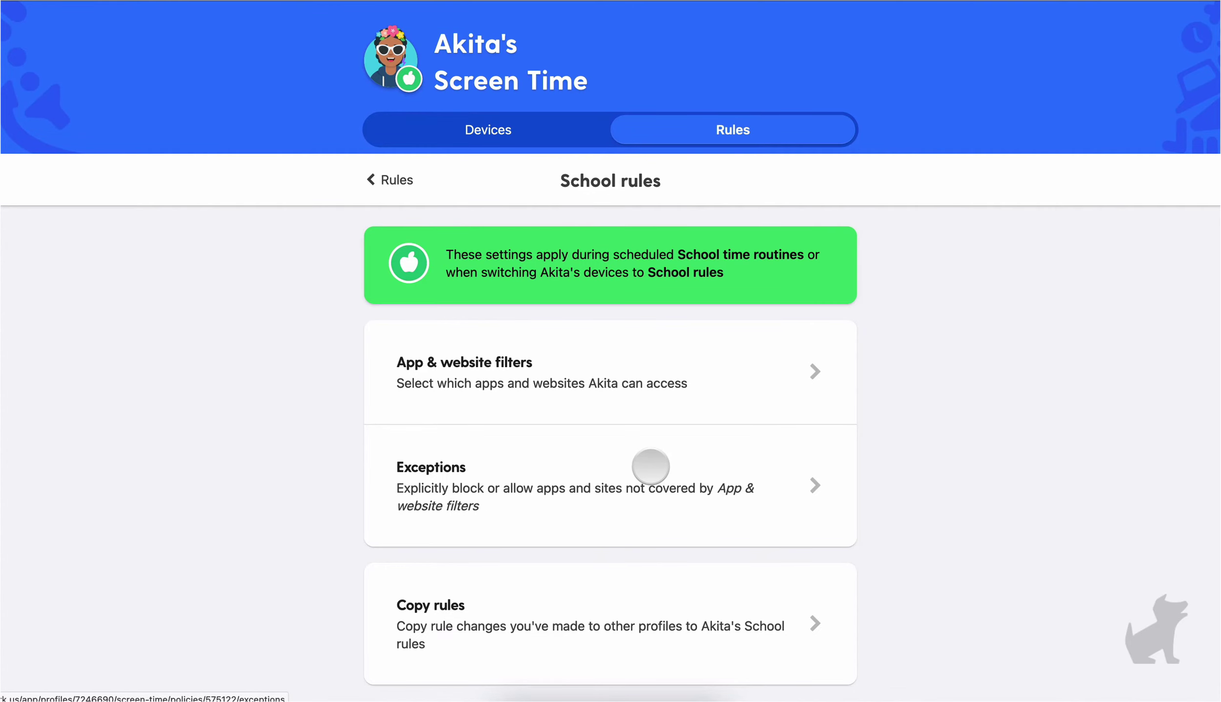
# - Add website.com as an allowed School rules exception
pyautogui.click(651, 466)
pyautogui.click(574, 448)
pyautogui.write('website.com')
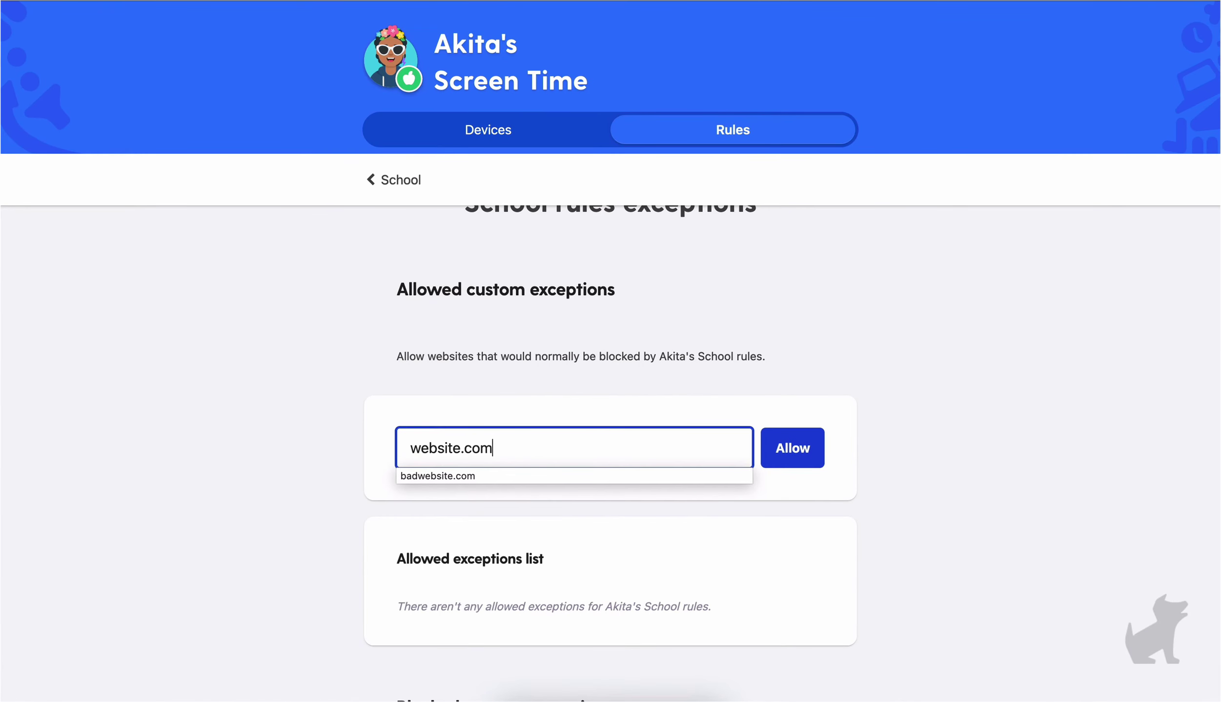
pyautogui.press('Return')
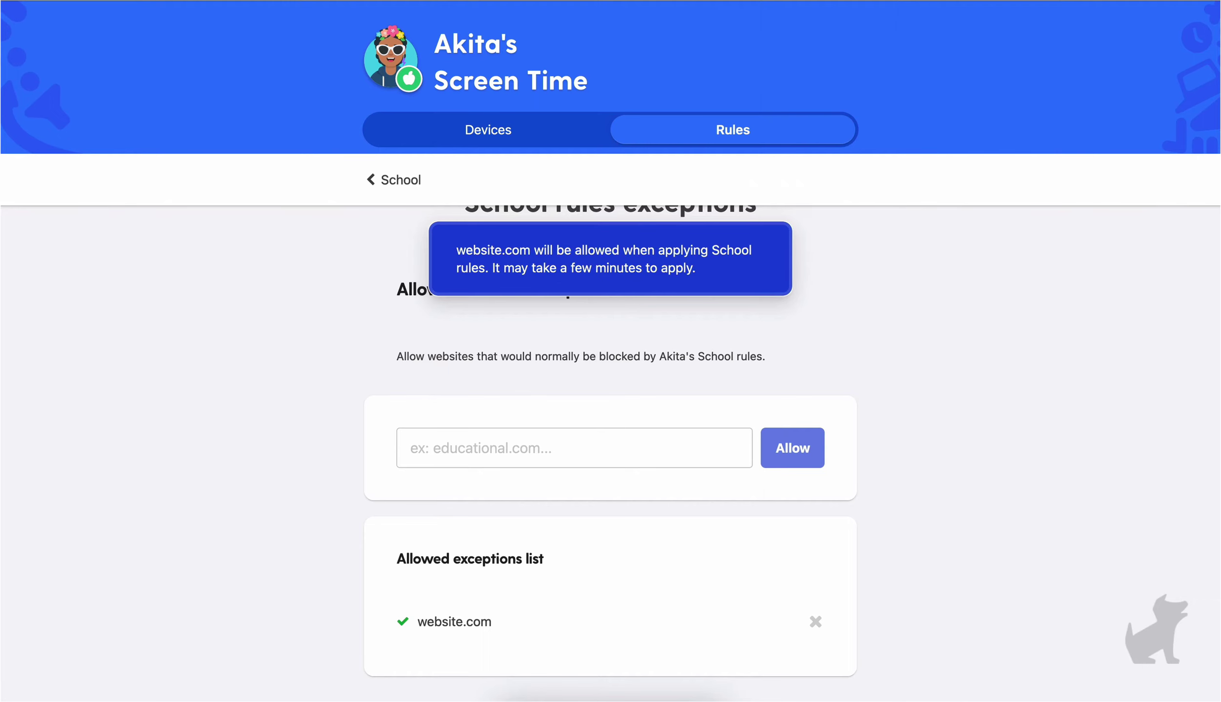
# - Add badwebsite.com as a blocked School rules exception
pyautogui.scroll(-5, 610, 439)
pyautogui.click(589, 479)
pyautogui.write('badwebsite.com')
pyautogui.press('Return')
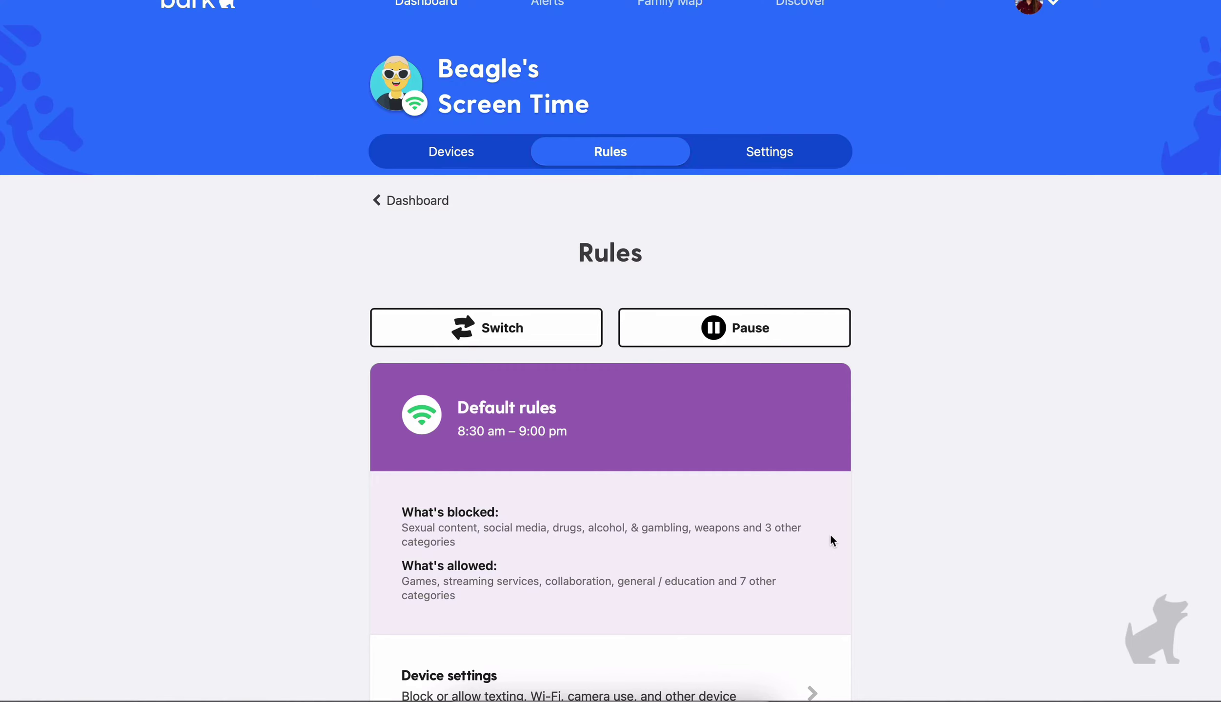
pyautogui.scroll(-10, 1012, 583)
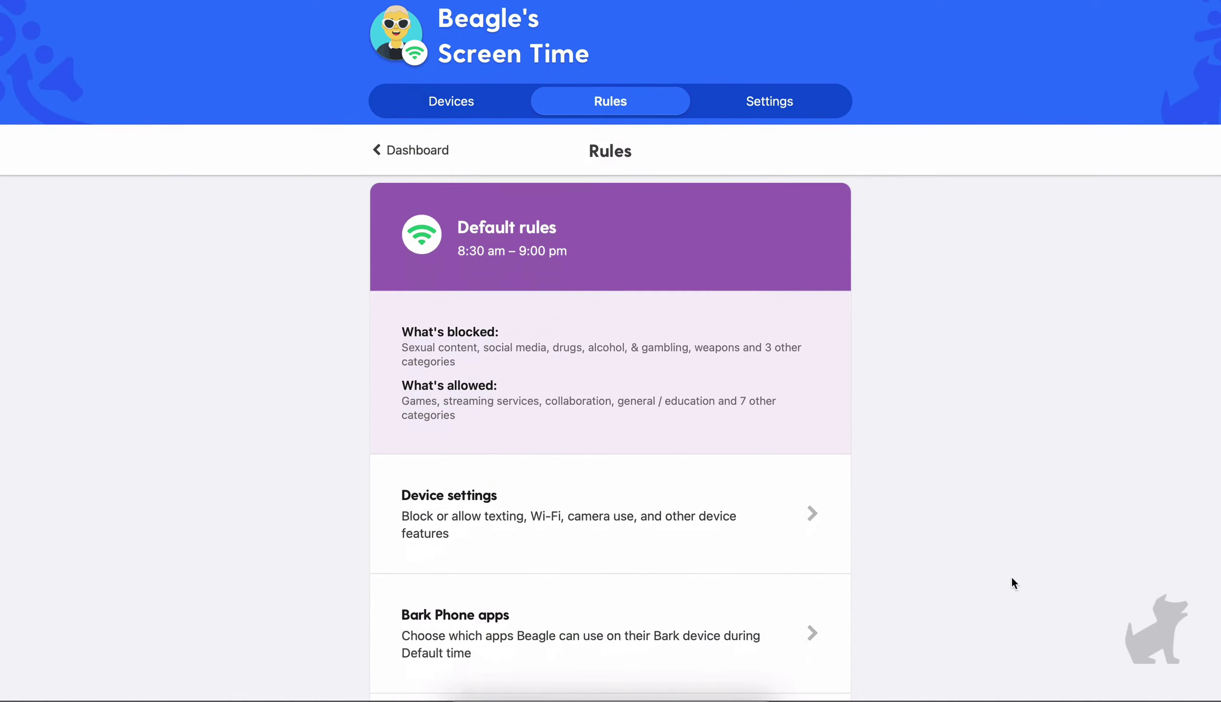
pyautogui.scroll(-15, 1011, 579)
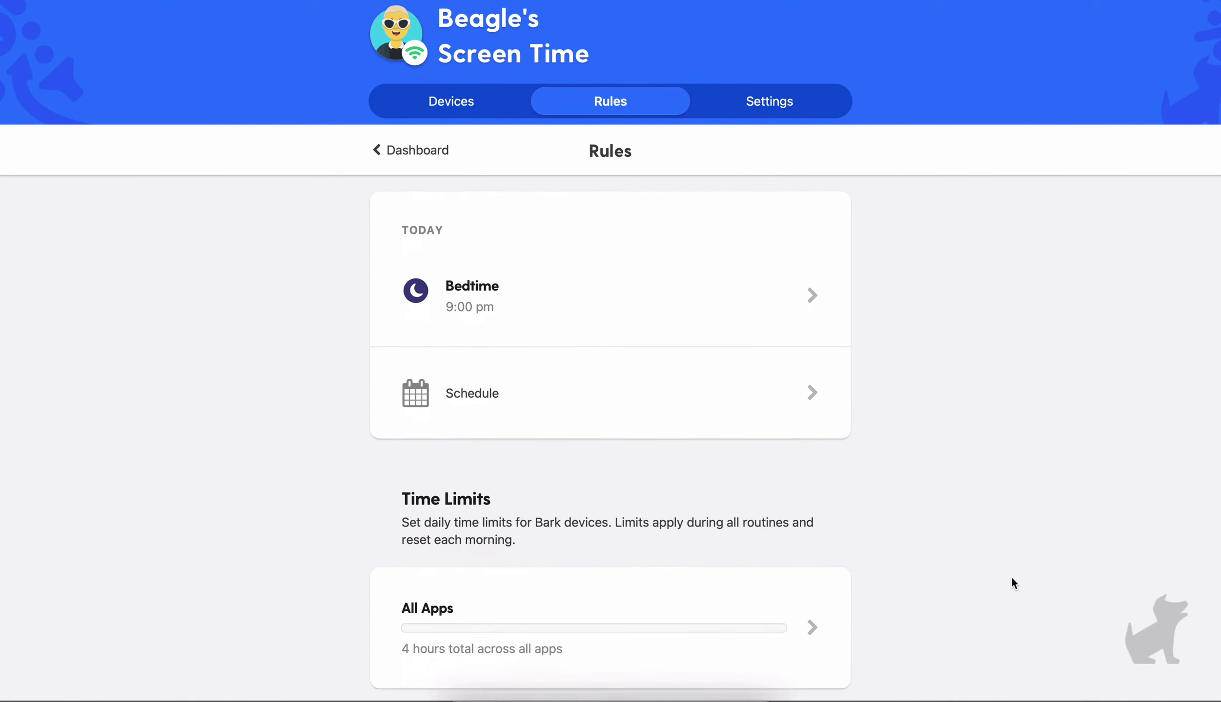
pyautogui.scroll(2, 1011, 579)
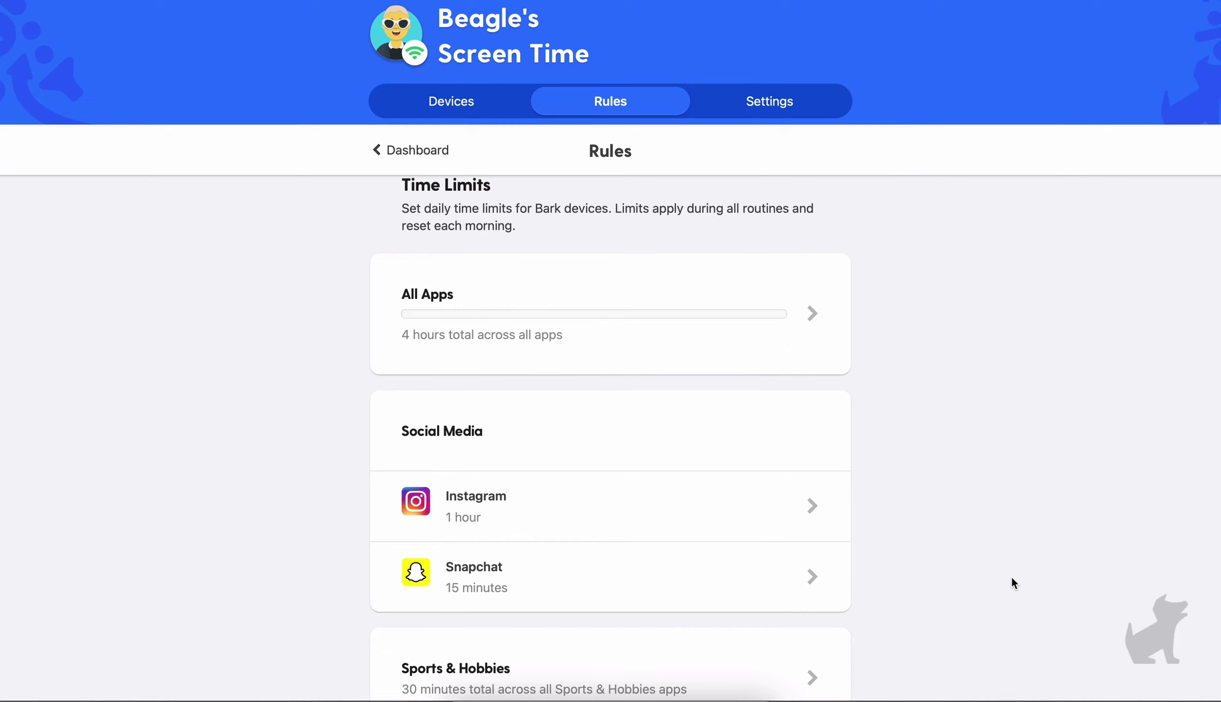
pyautogui.scroll(-3, 1011, 576)
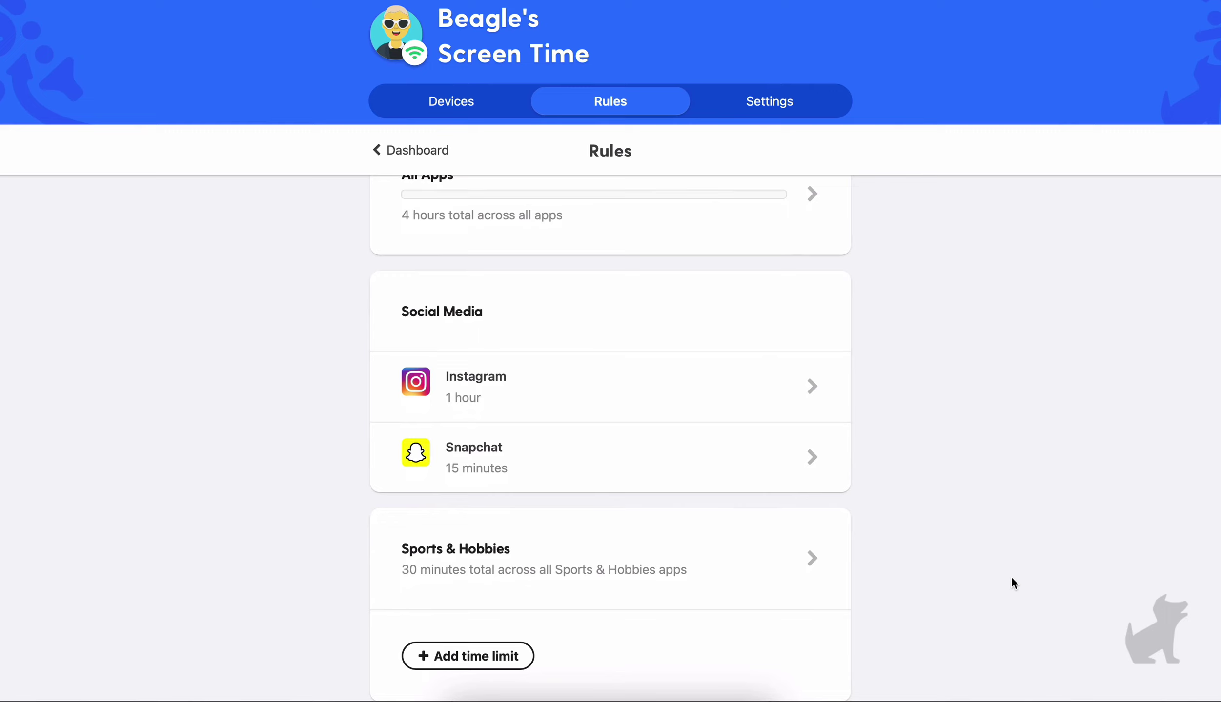
# - Add a today-only override of 2 hours 30 minutes to Beagle's Sports & Hobbies limit
pyautogui.click(766, 574)
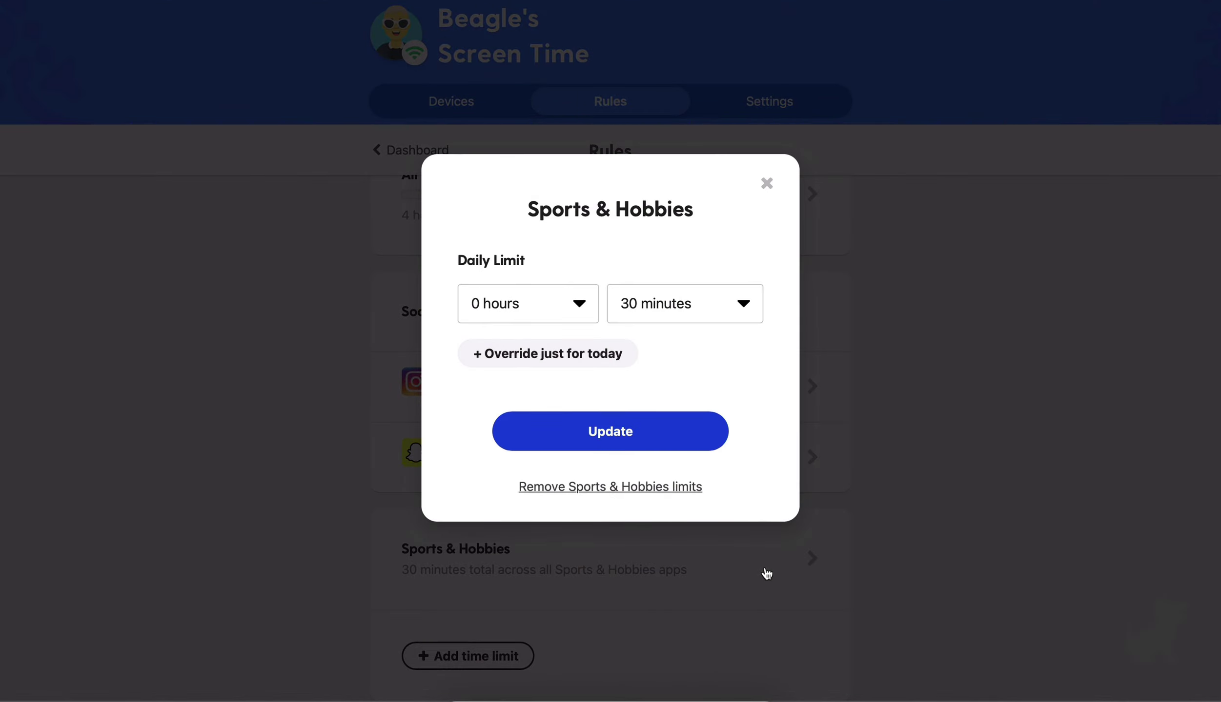
pyautogui.click(632, 356)
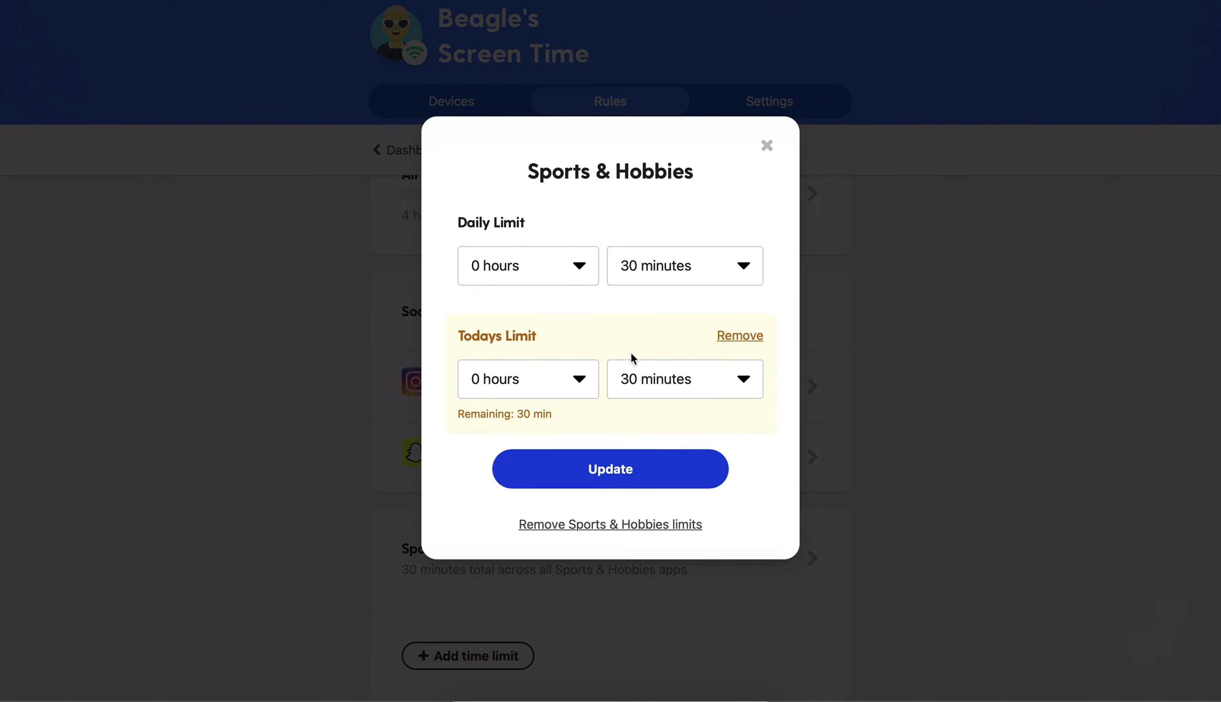
pyautogui.click(581, 377)
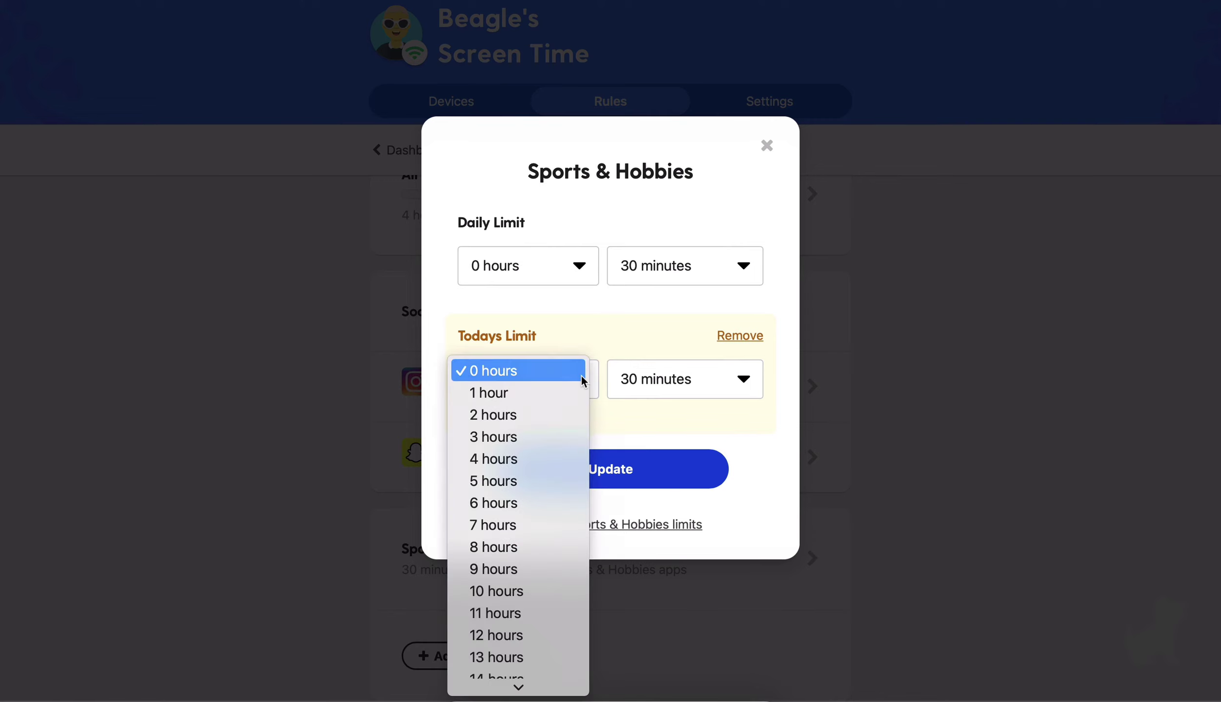
pyautogui.click(552, 414)
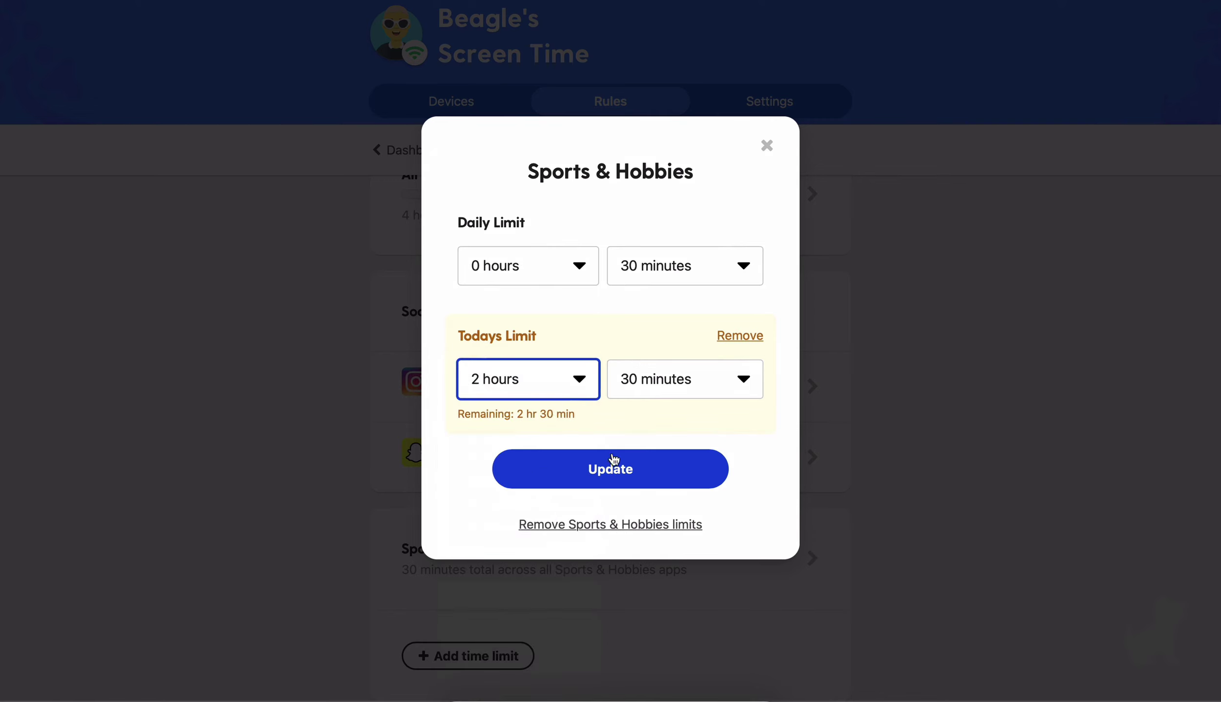
pyautogui.click(614, 463)
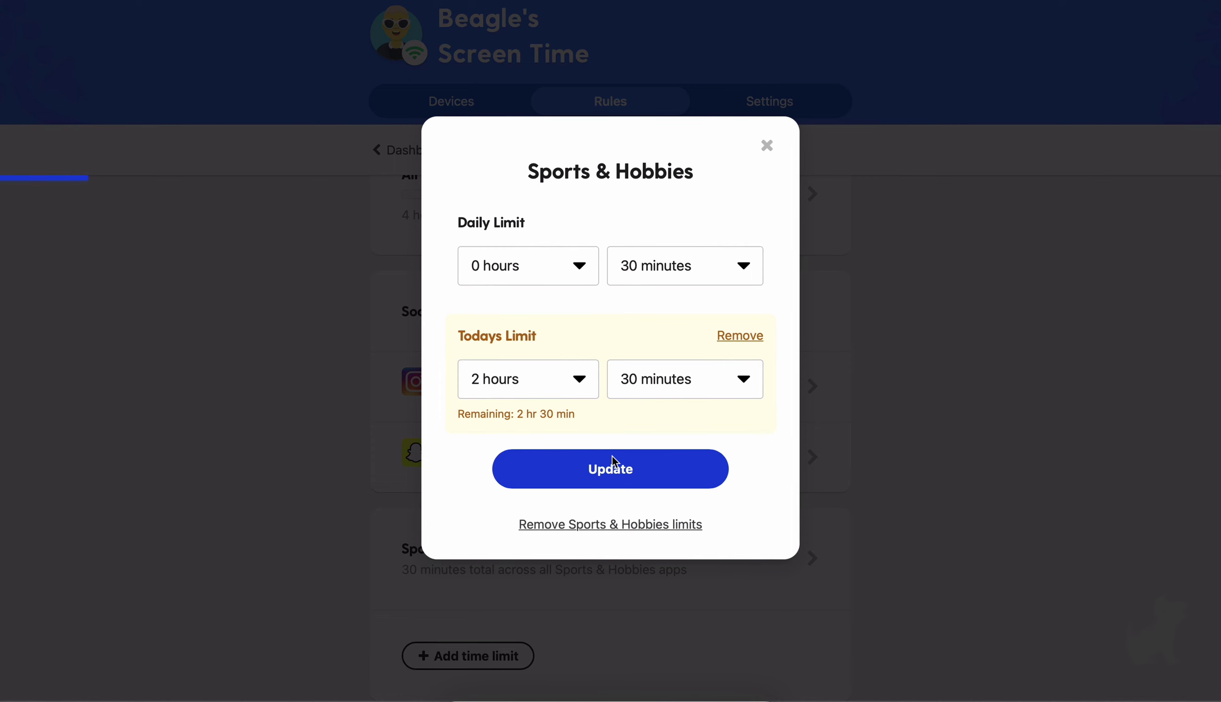